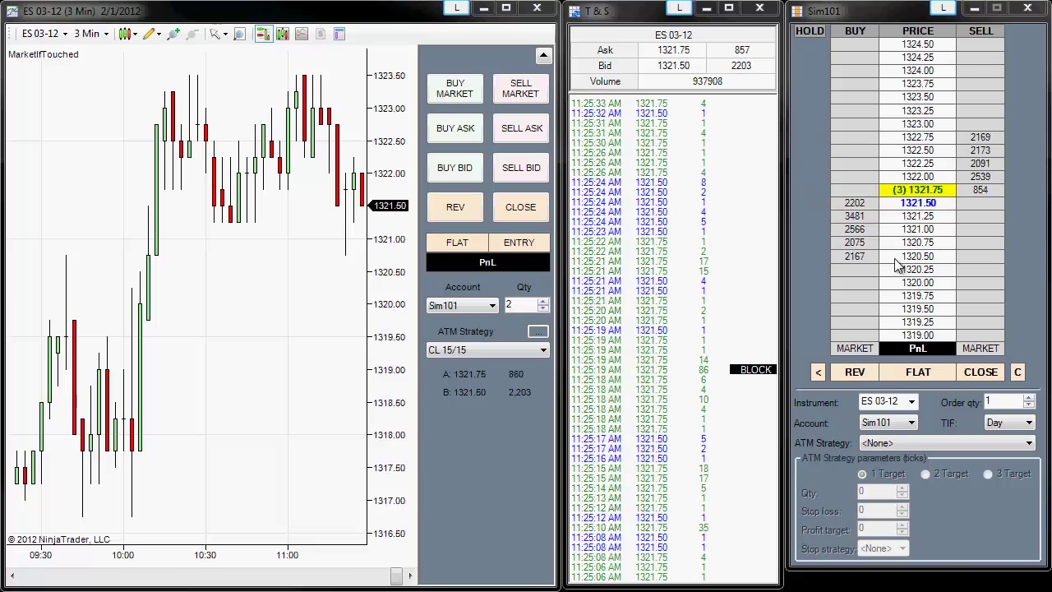
Review the indicator settings (order sounds, buy colour, Minimum Volume) and accept them.
left_click(302, 36)
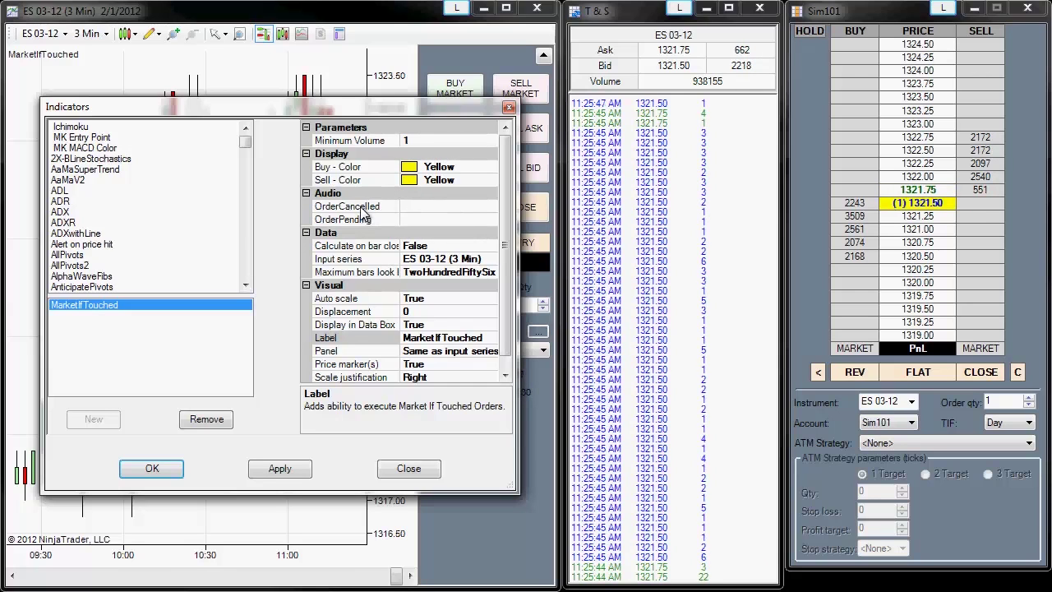
left_click(429, 206)
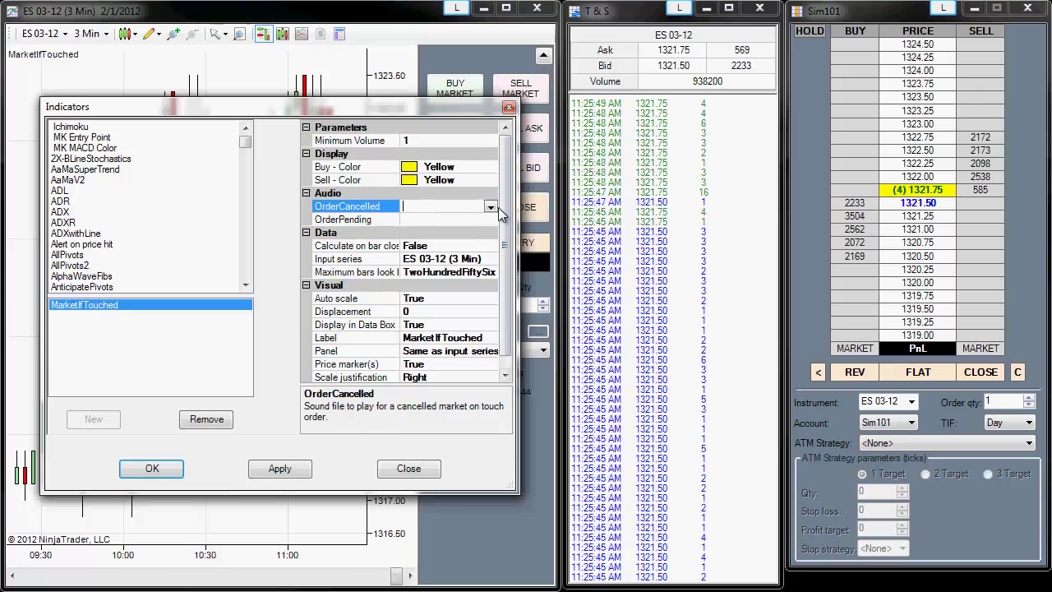
left_click(491, 207)
scroll(493, 283, "down", 2)
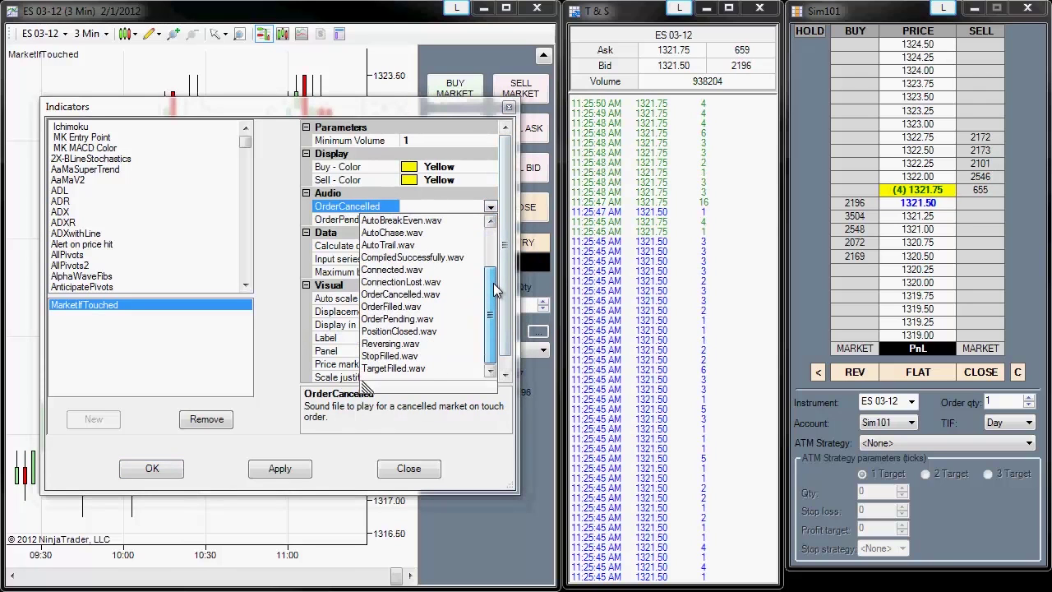
scroll(492, 263, "up", 1)
scroll(492, 252, "up", 1)
left_click(491, 207)
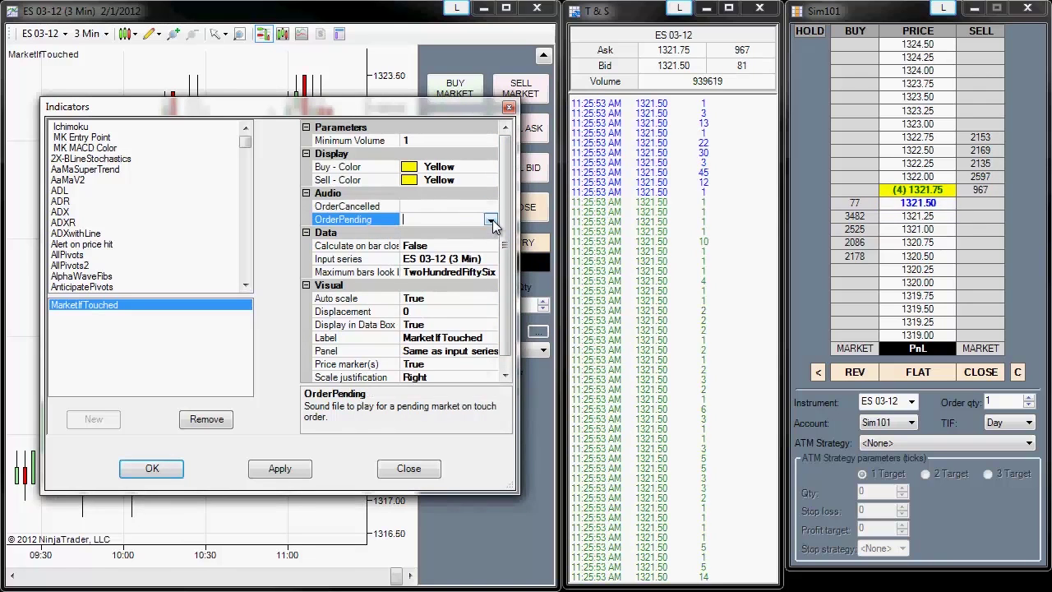
left_click(464, 167)
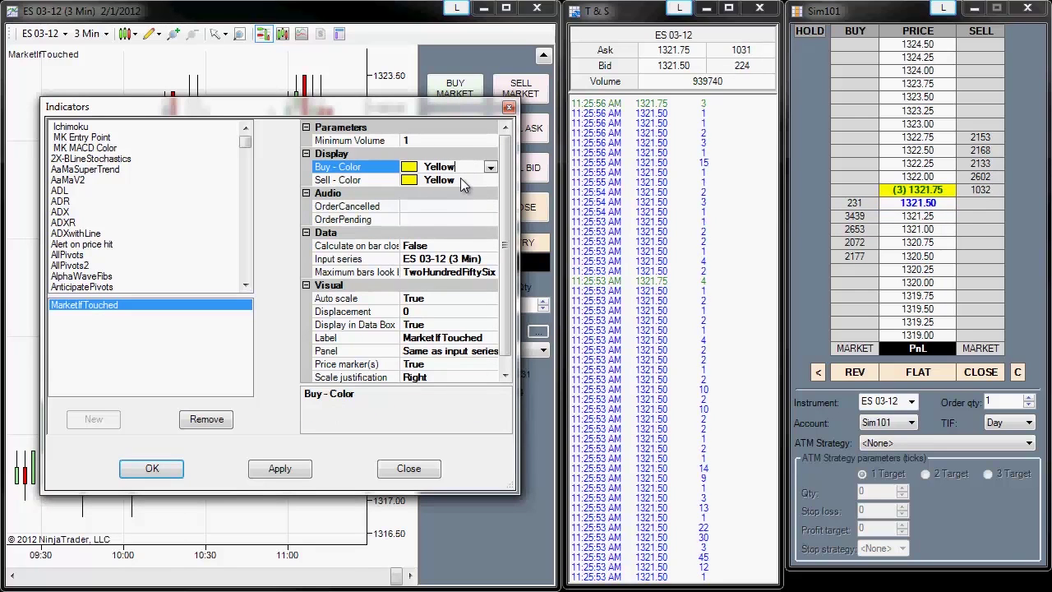
left_click(439, 141)
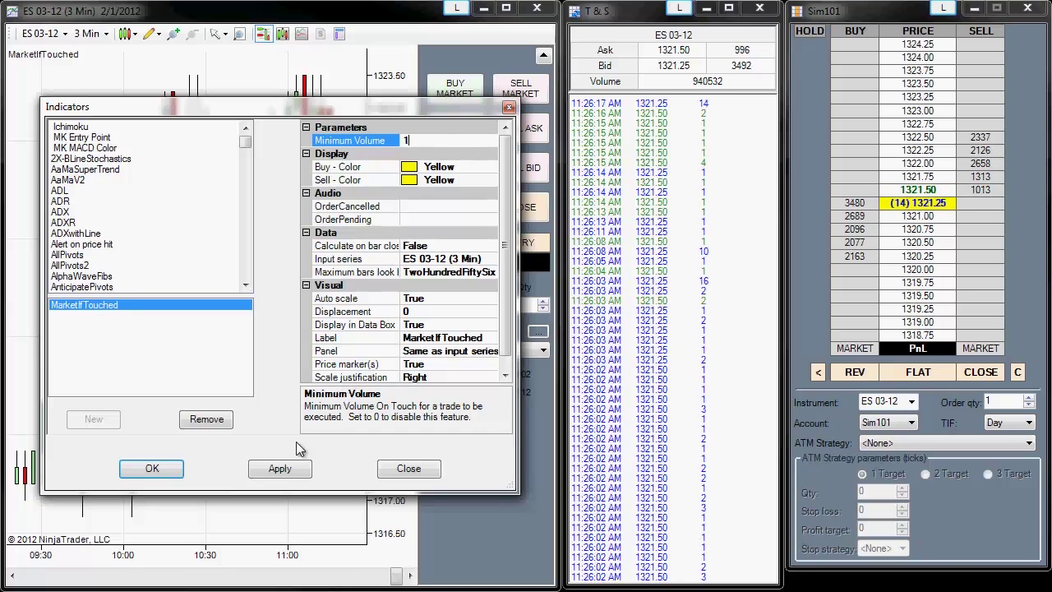
left_click(152, 468)
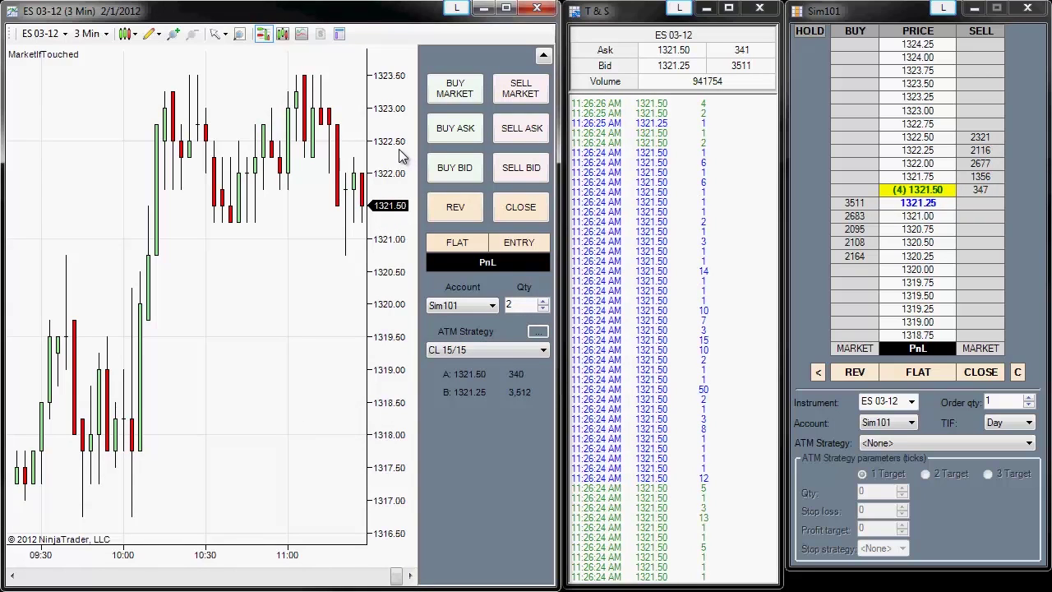
Widen the price scale to 1315–1325 and place a 2-contract sell MIT at 1324.75.
left_click_drag(398, 139, 398, 176)
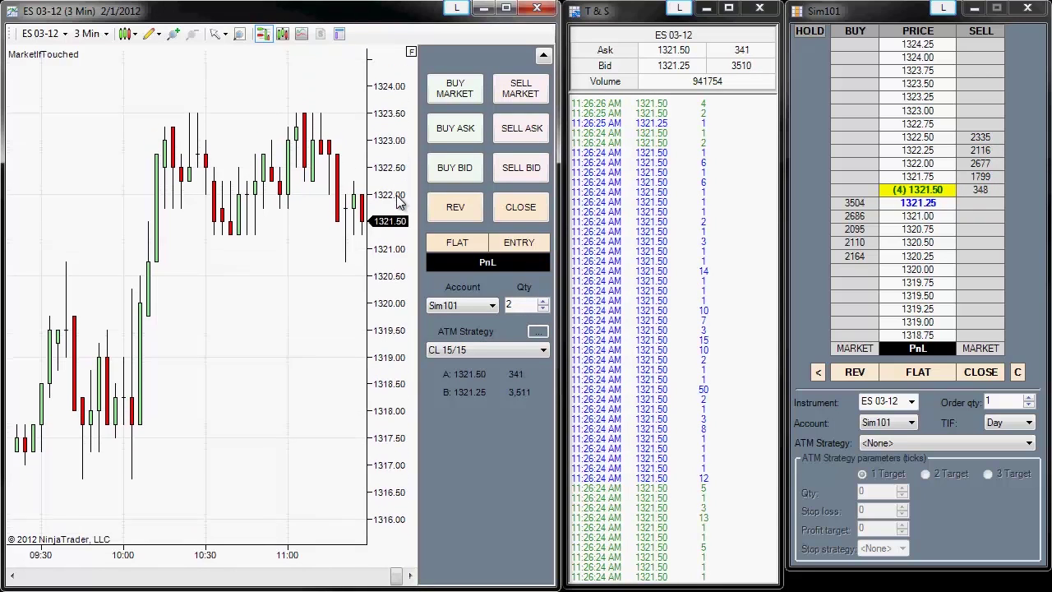
right_click(285, 95)
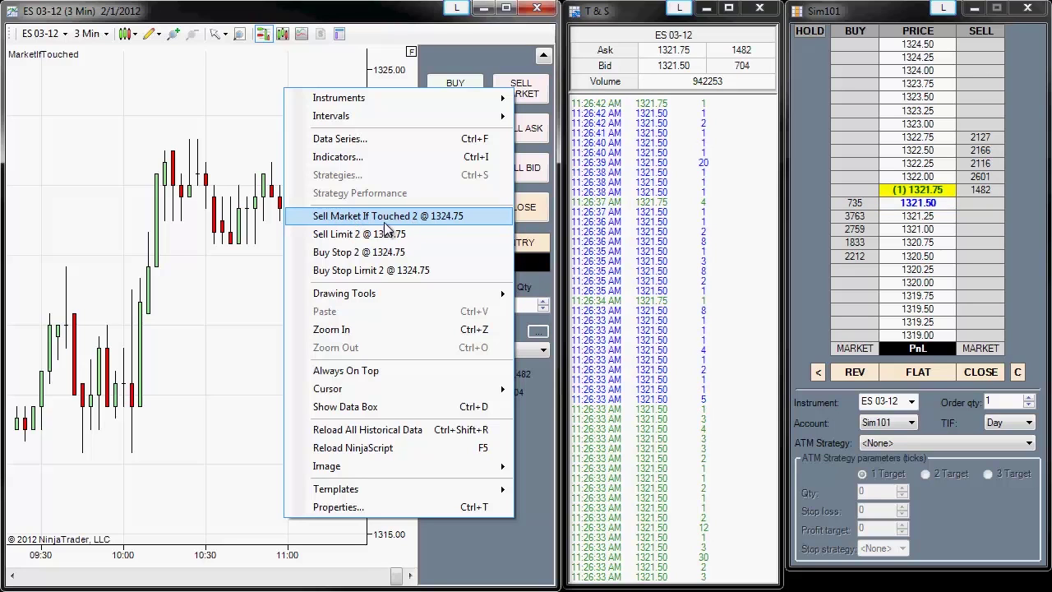
left_click(374, 219)
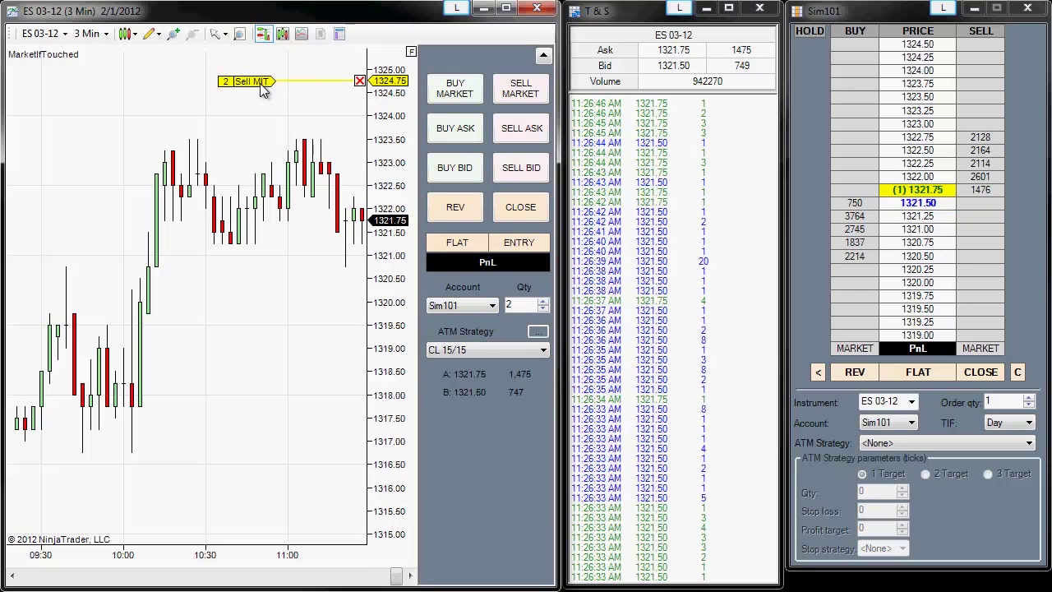
Drag the sell MIT order down to 1324.00, then back up to 1324.75.
left_click_drag(261, 90, 261, 108)
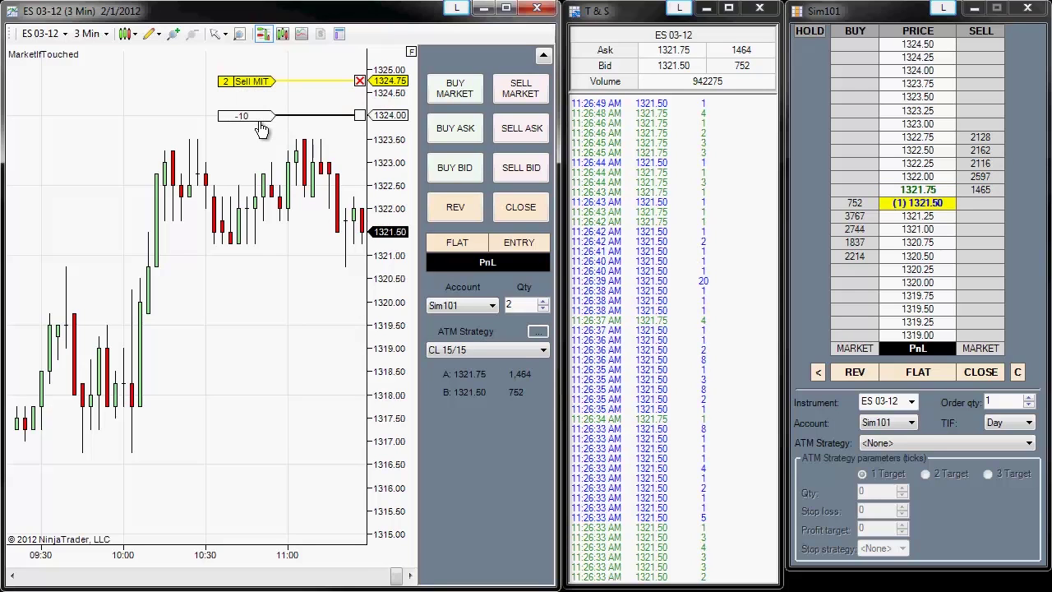
left_click_drag(261, 108, 262, 122)
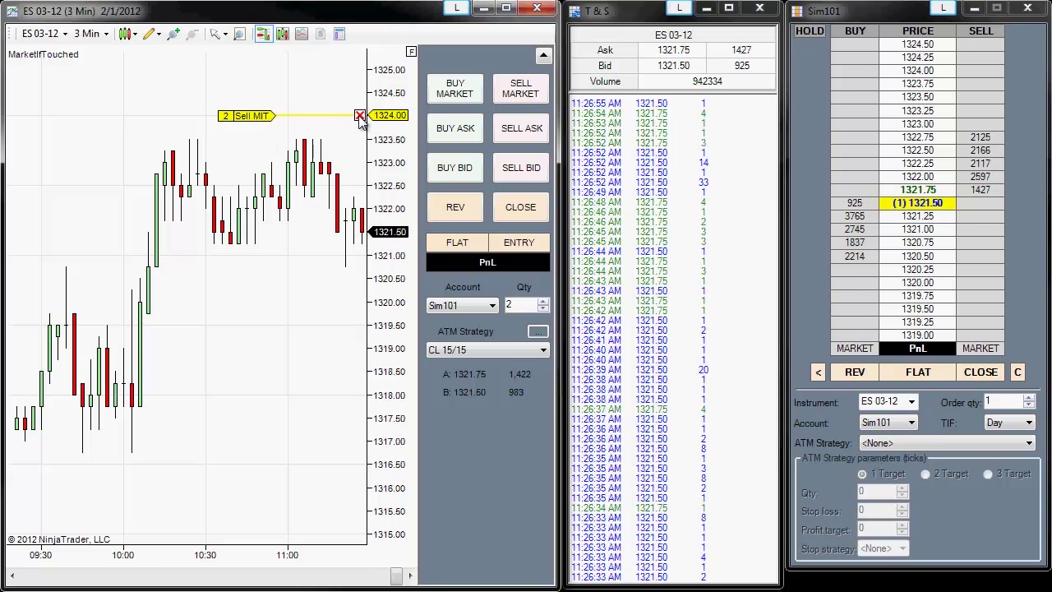
left_click_drag(263, 120, 269, 88)
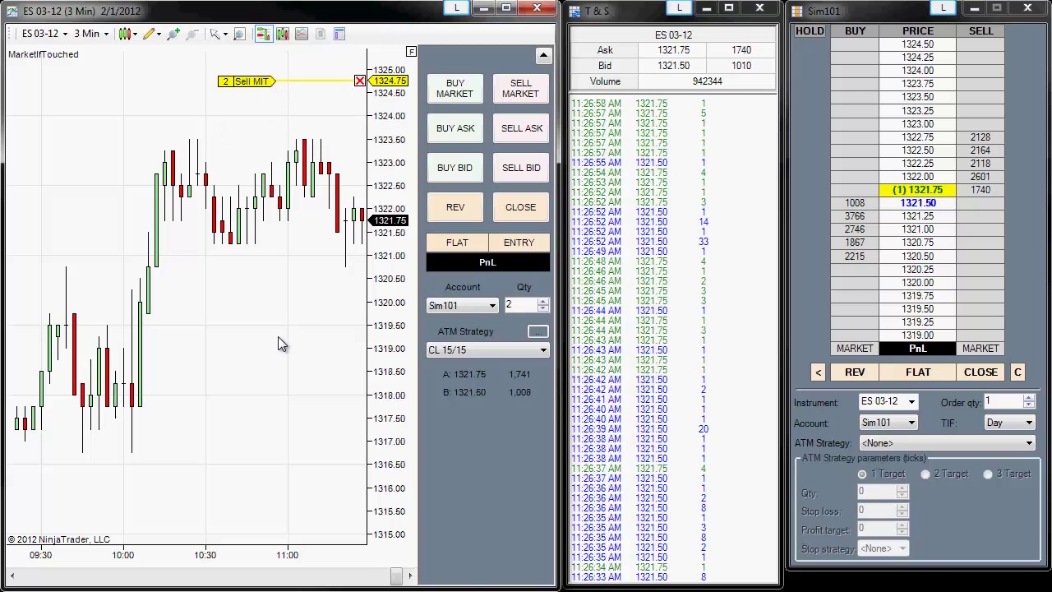
Add a buy limit at 1317.75 and buy MIT at 1318.75, then raise them to 1318.75 and 1319.50.
right_click(242, 417)
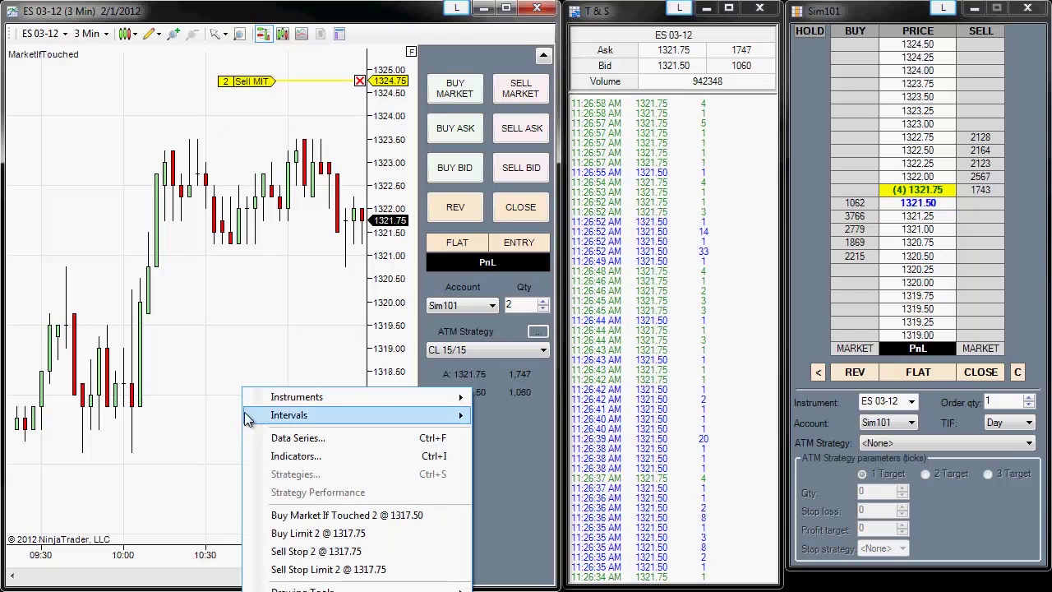
left_click(308, 523)
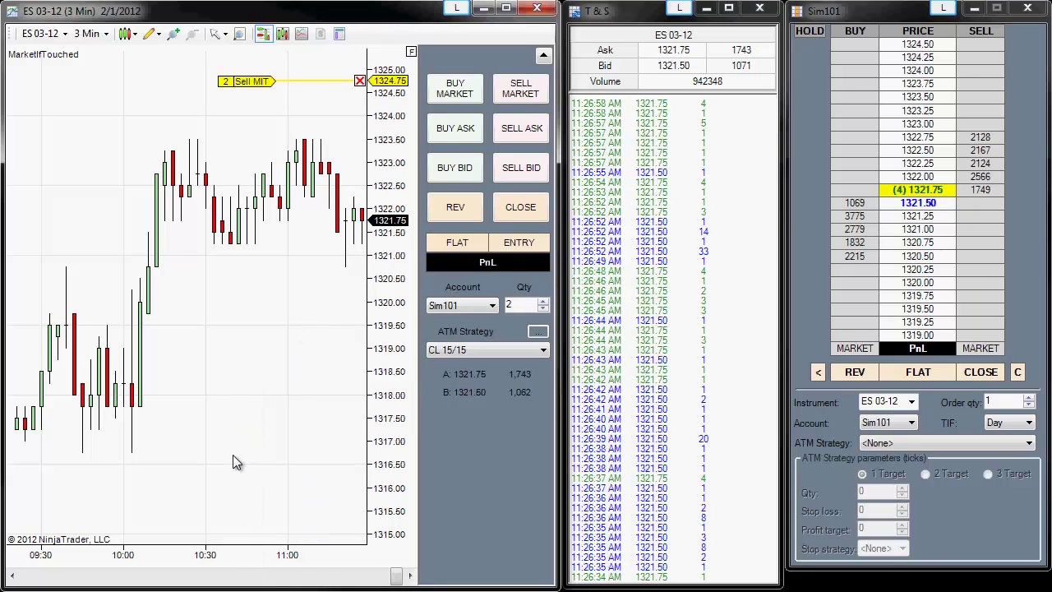
right_click(240, 359)
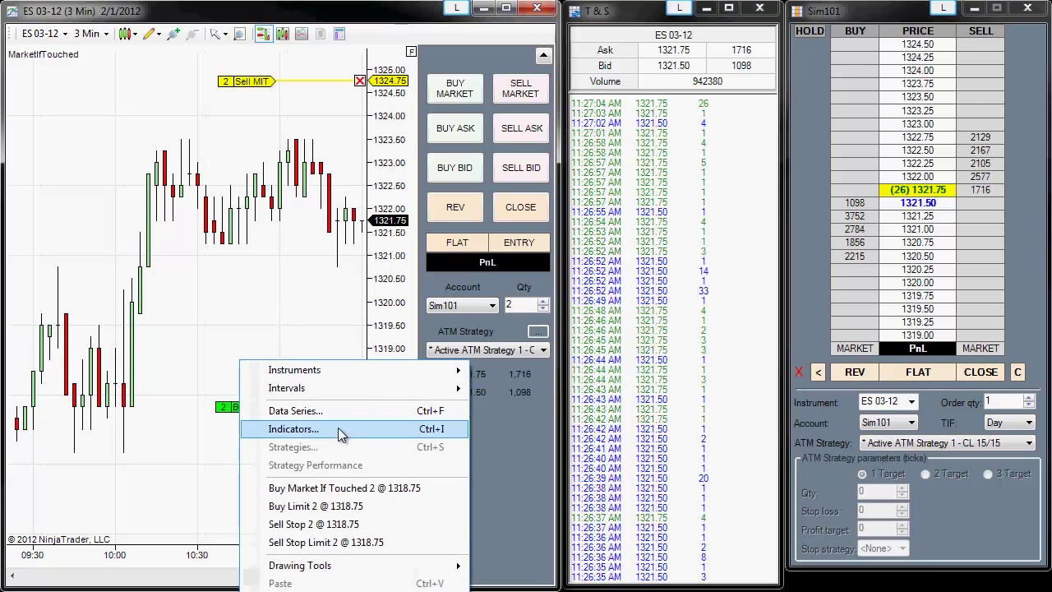
left_click(334, 488)
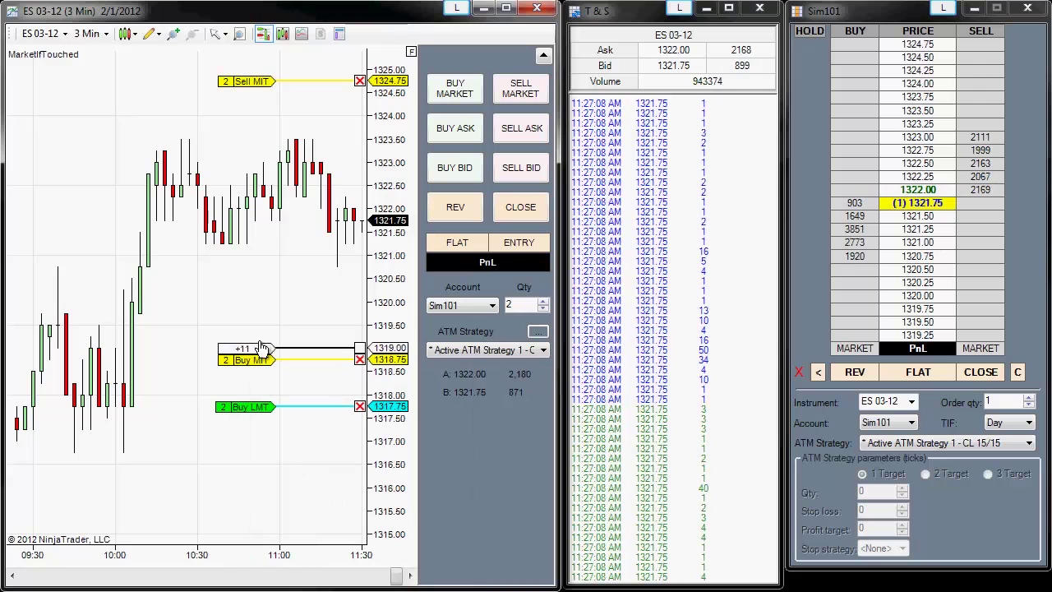
left_click_drag(261, 363, 263, 327)
left_click_drag(255, 406, 249, 360)
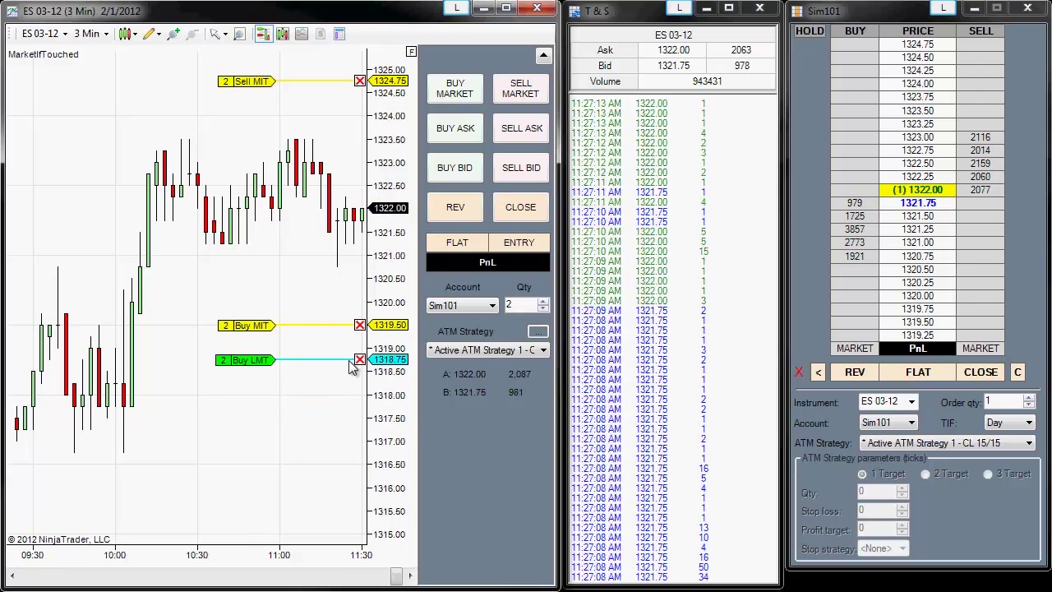
Cancel the buy limit, buy MIT and sell MIT orders.
left_click(360, 360)
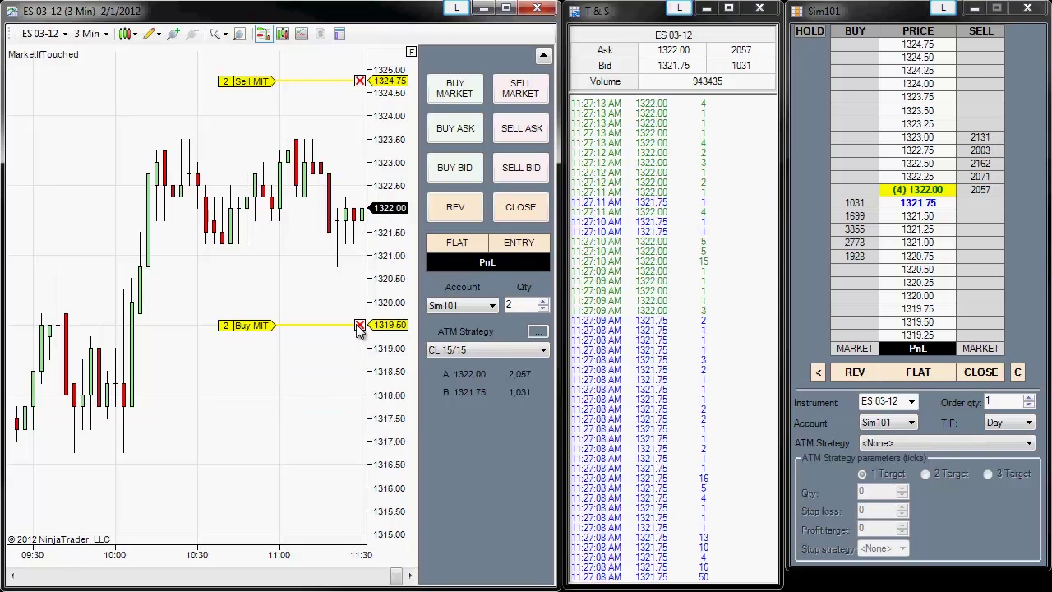
left_click(360, 325)
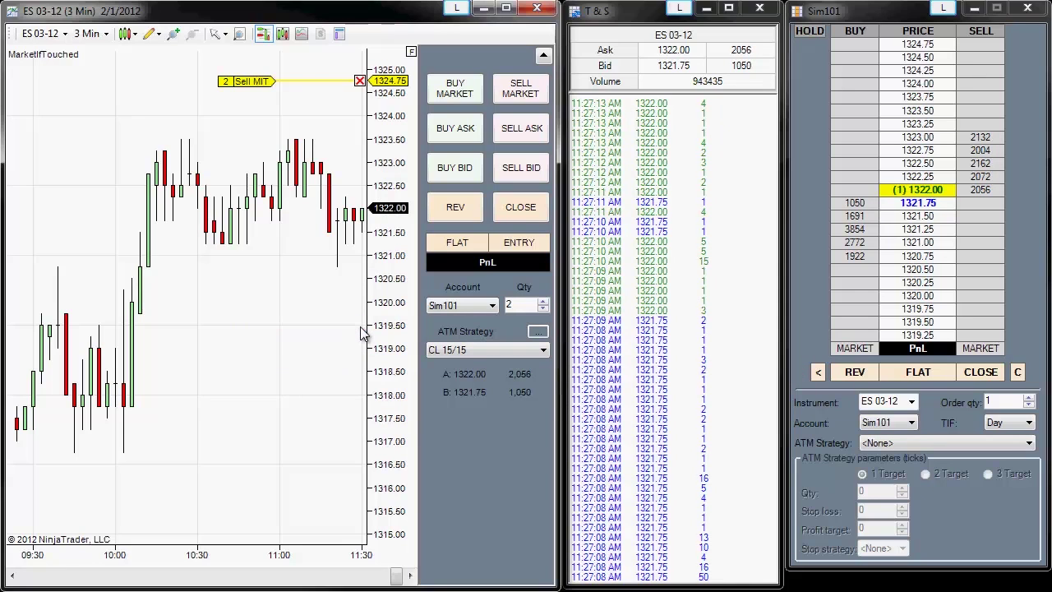
left_click(360, 82)
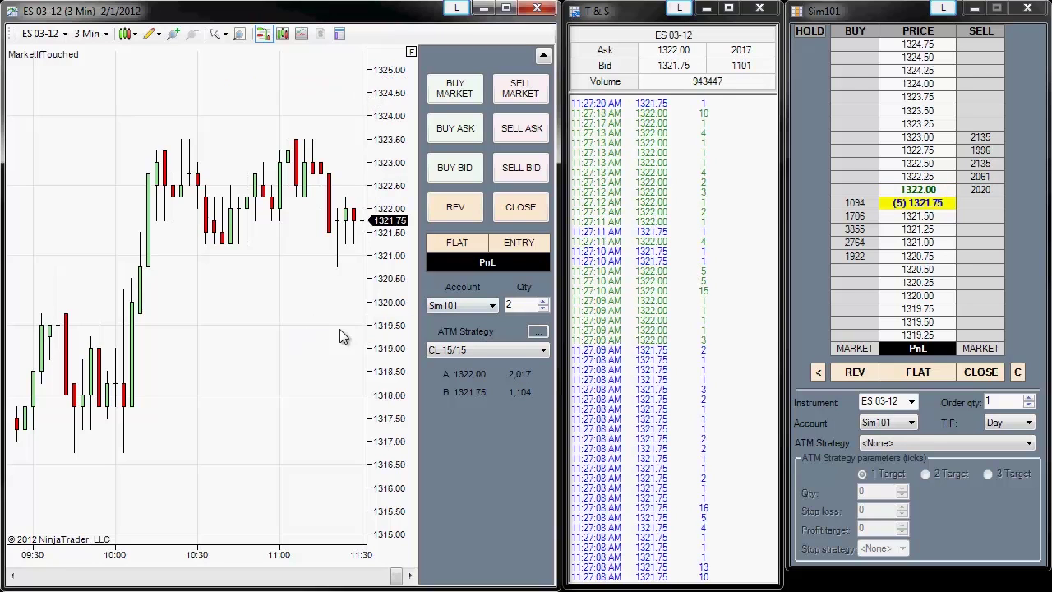
Place a buy MIT at 1319.75, then a 2-lot buy MIT at 1317.50 under Sim102.
right_click(305, 312)
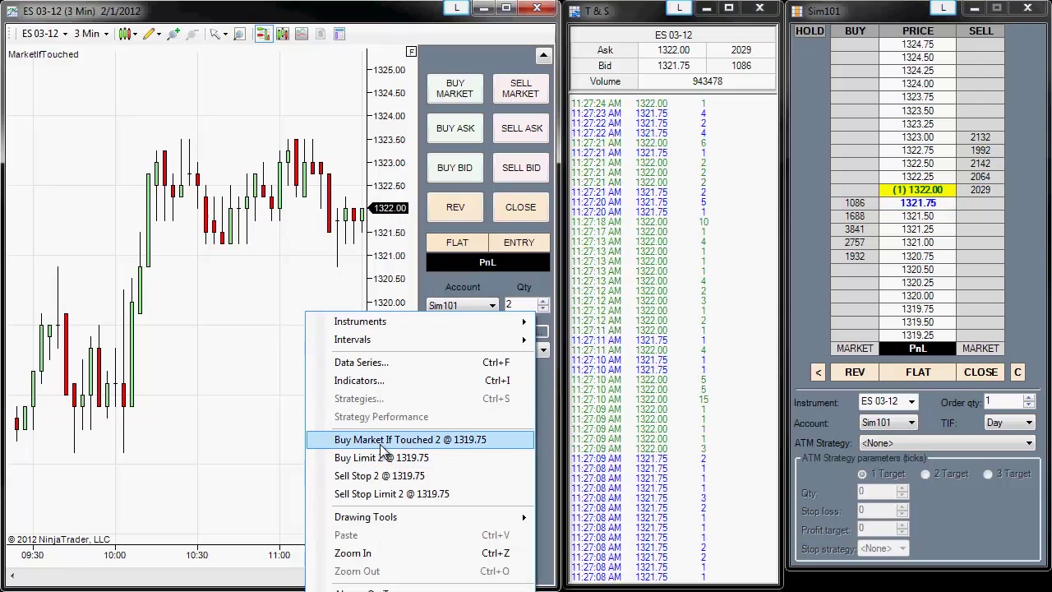
left_click(379, 444)
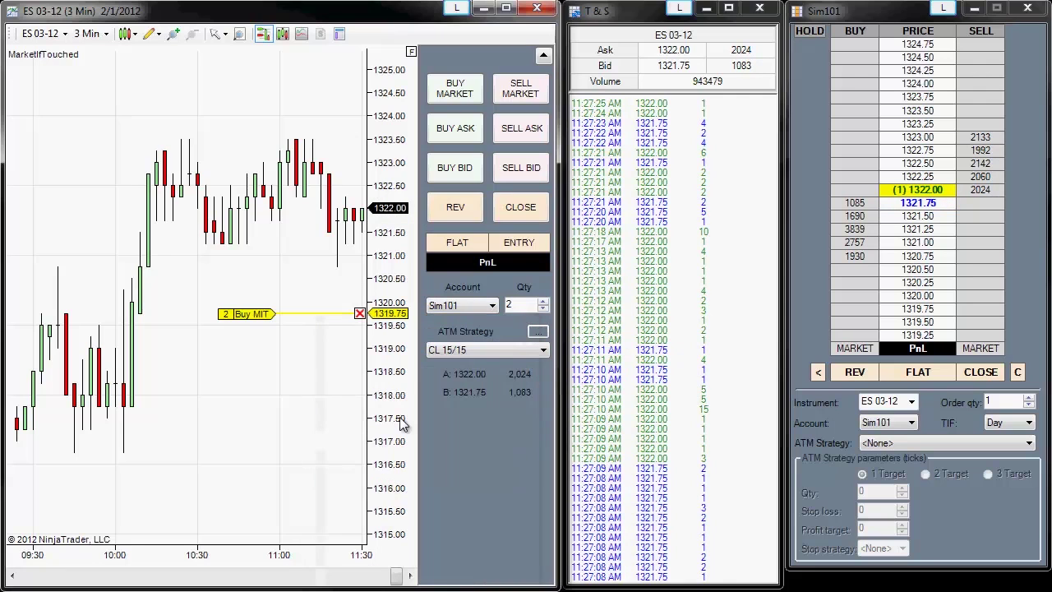
left_click(464, 303)
left_click(463, 332)
right_click(253, 388)
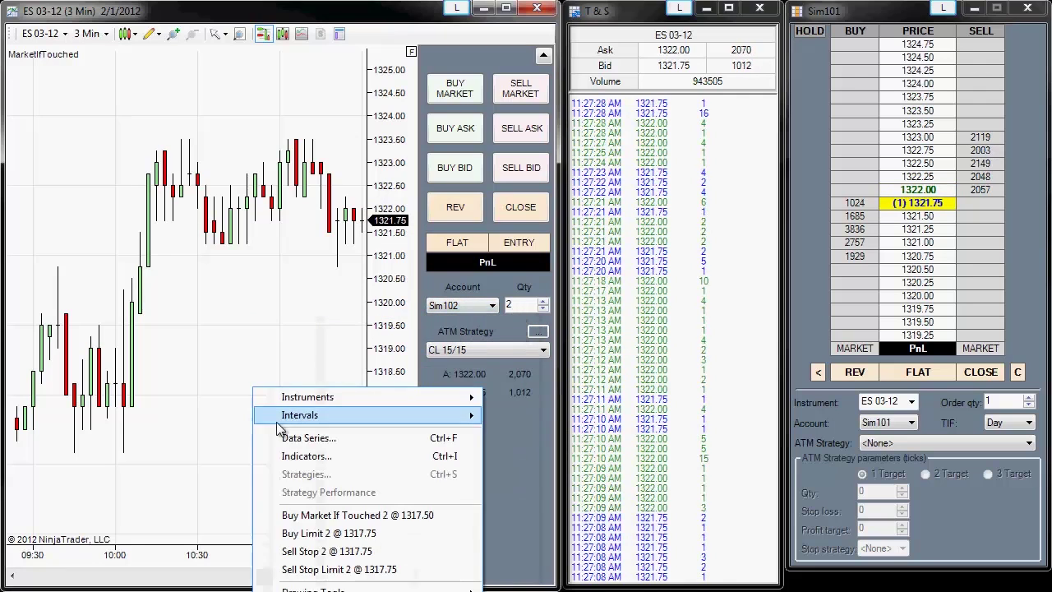
left_click(338, 515)
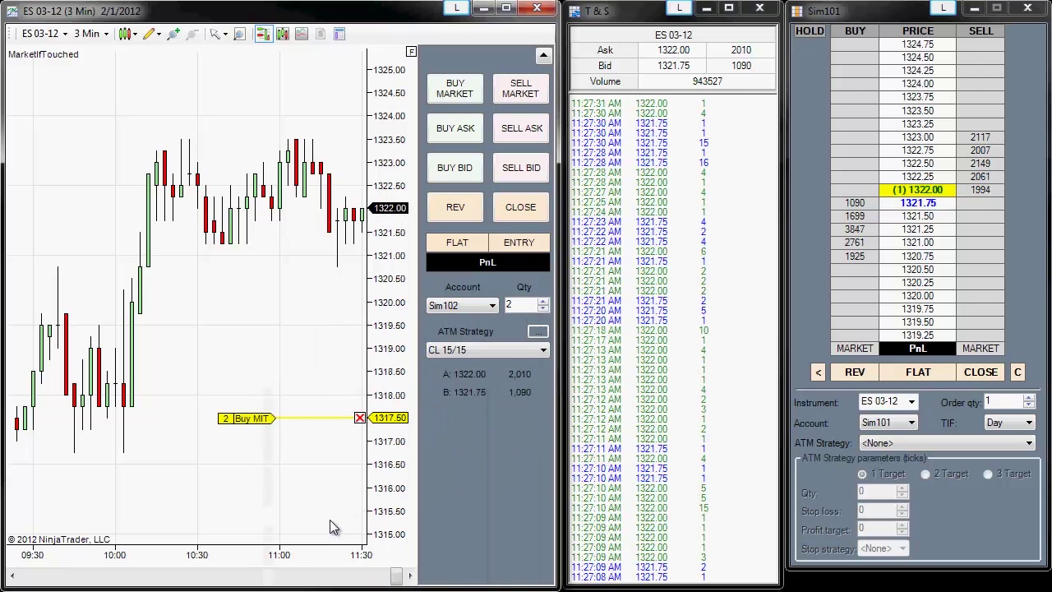
Switch the account back and forth between Sim101 and Sim102, ending on Sim101.
left_click(484, 305)
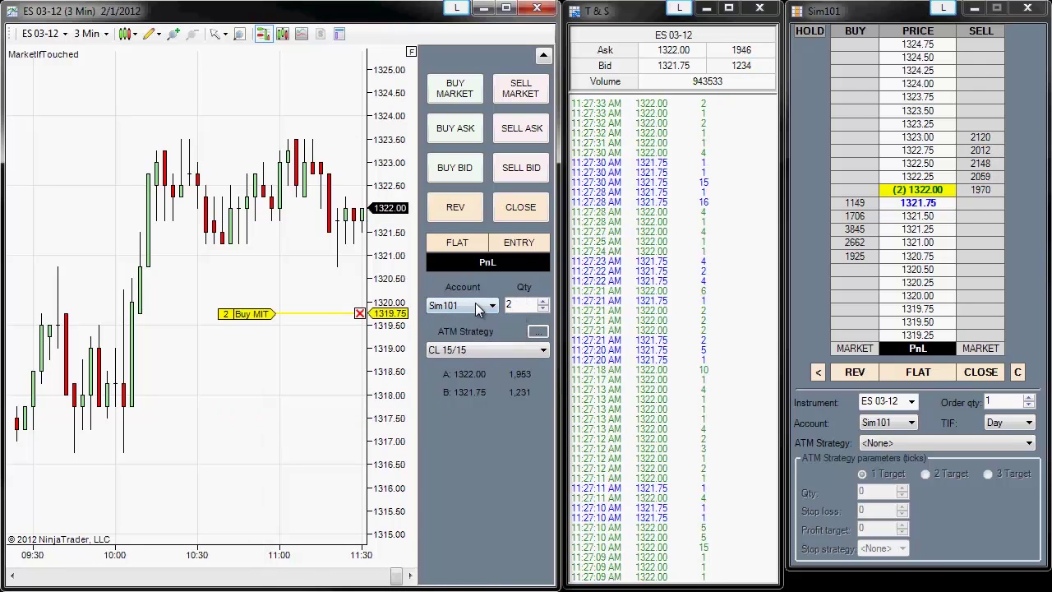
left_click(475, 305)
left_click(470, 326)
left_click(470, 306)
left_click(471, 321)
left_click(466, 304)
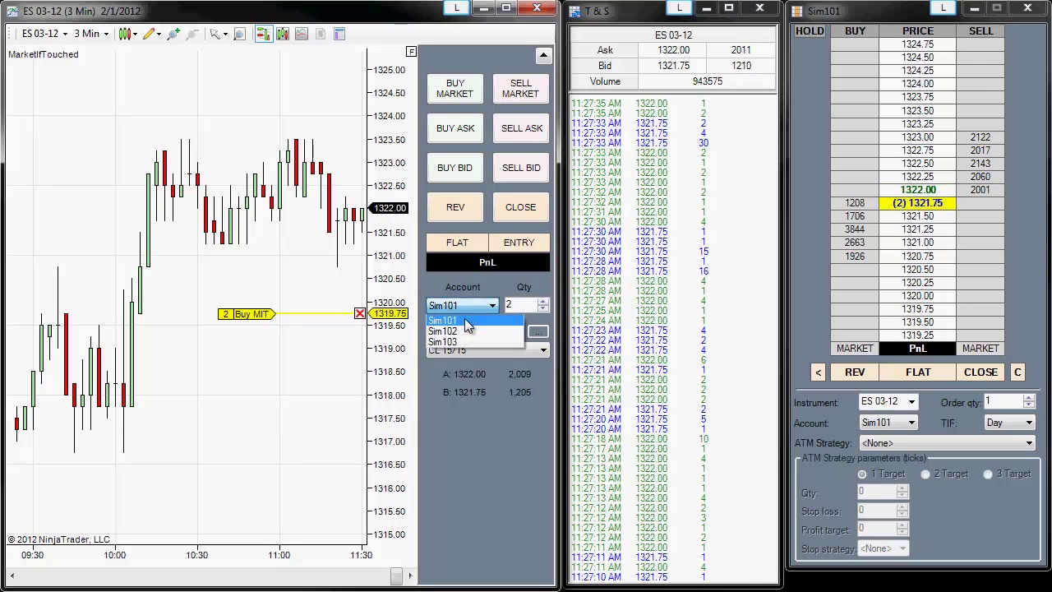
left_click(460, 332)
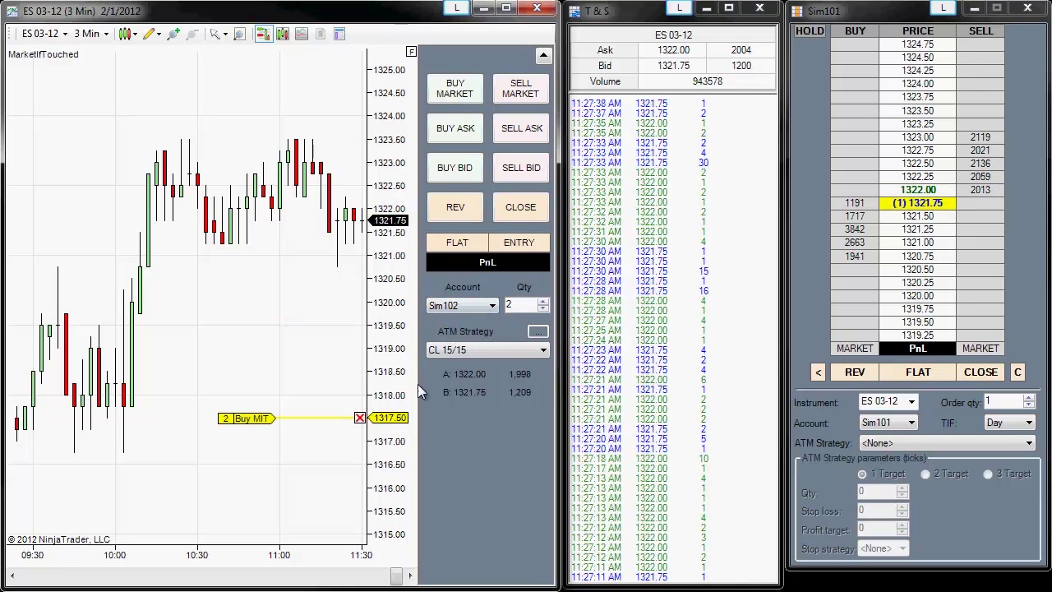
left_click(359, 418)
left_click(466, 305)
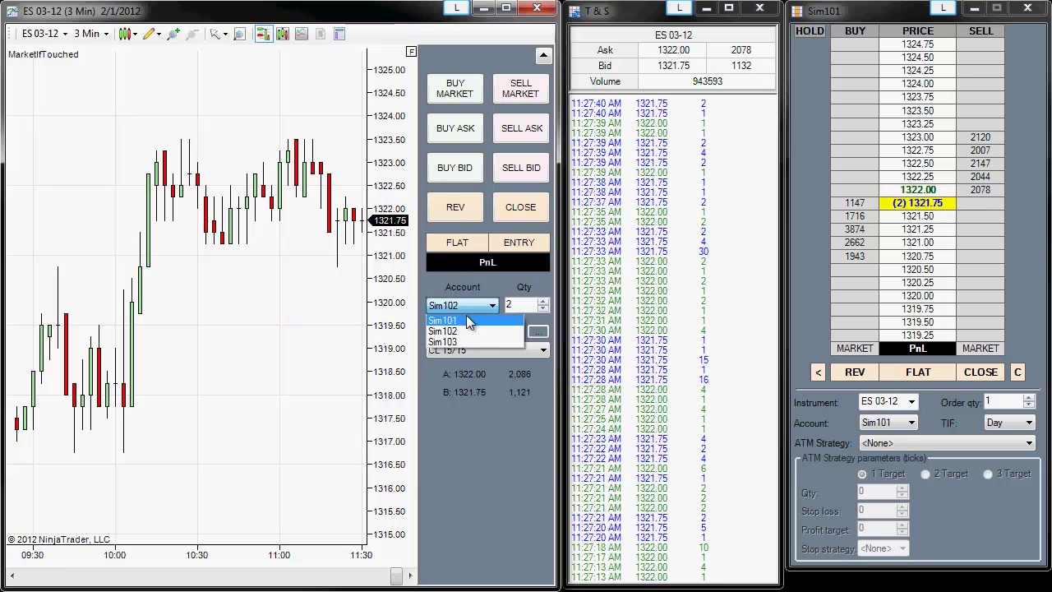
left_click(460, 316)
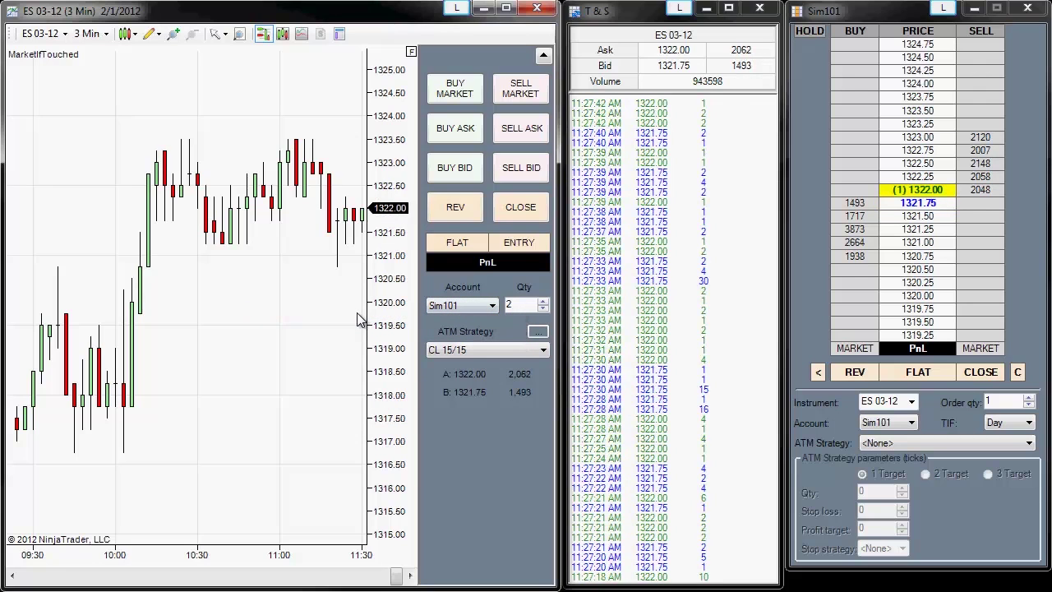
right_click(309, 313)
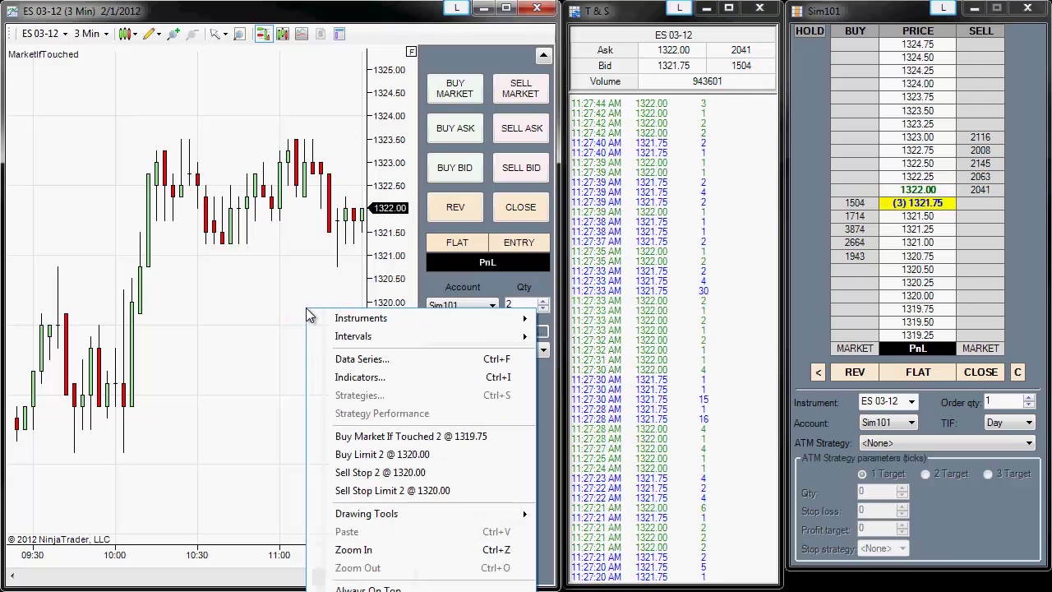
left_click(386, 435)
right_click(311, 418)
left_click(386, 518)
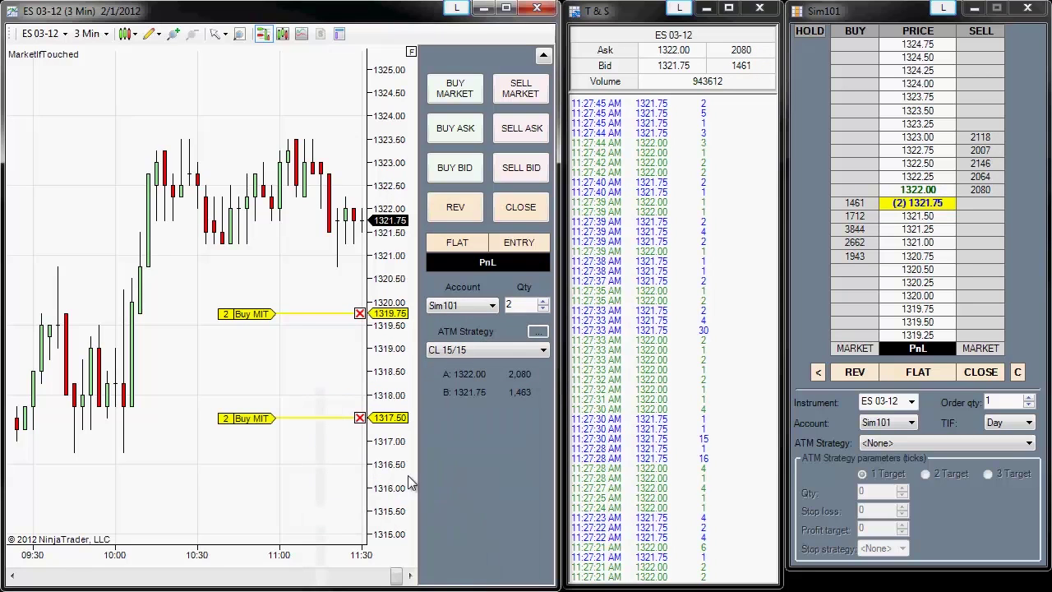
left_click(521, 208)
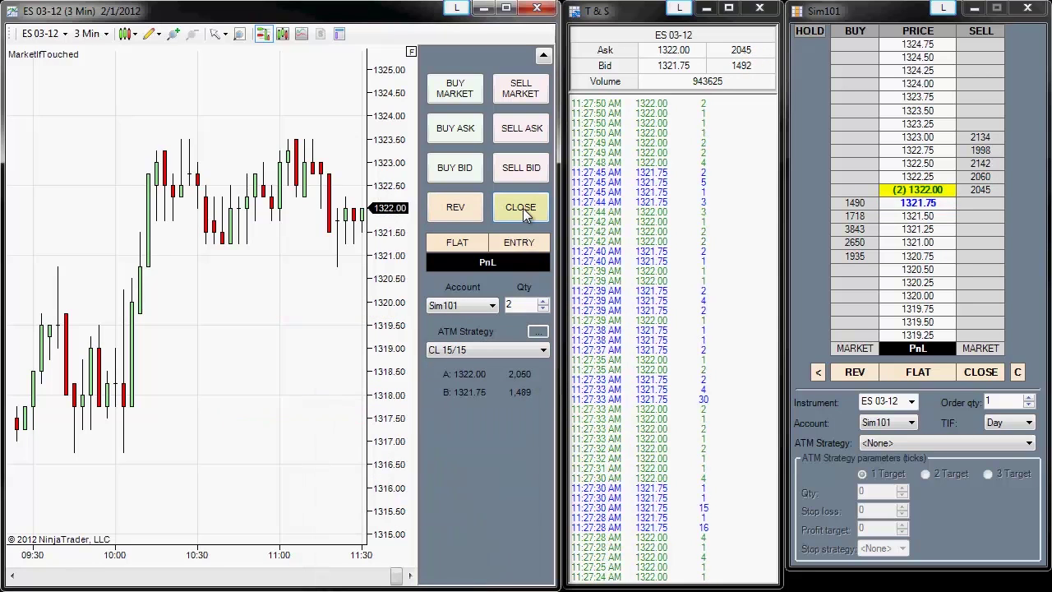
right_click(281, 356)
left_click(361, 520)
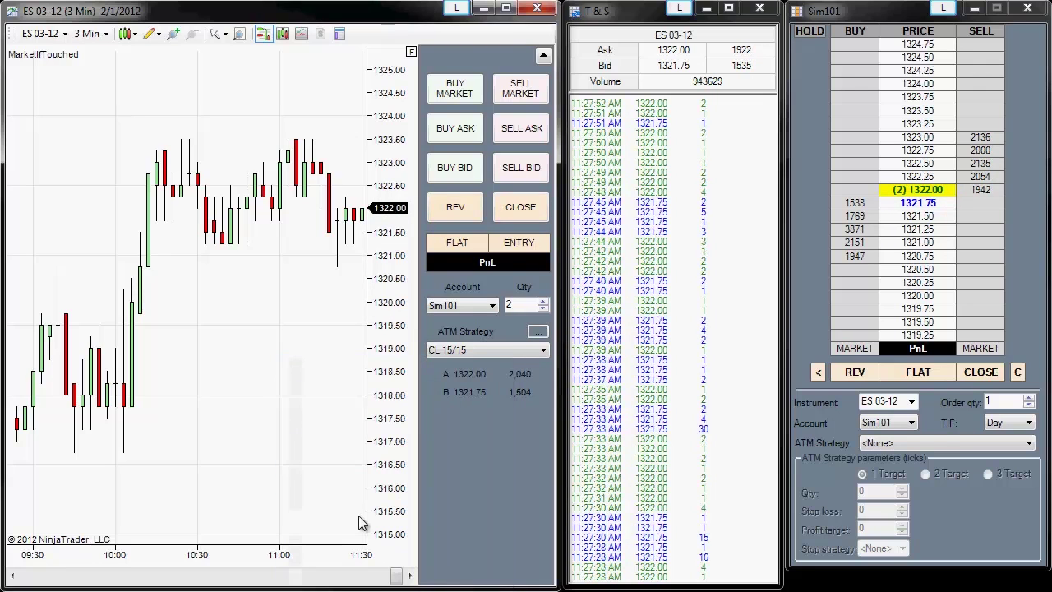
left_click(526, 214)
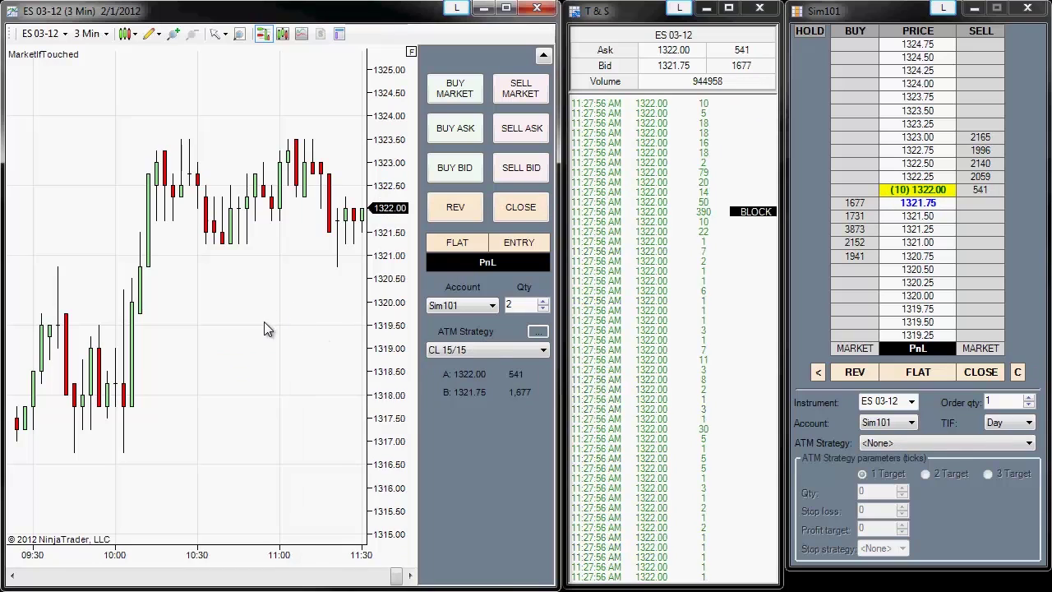
Place a 2-lot buy MIT at 1319.50, select quantity 1 with CL 10/10, add 1-lot buy MIT at 1317.75.
right_click(263, 321)
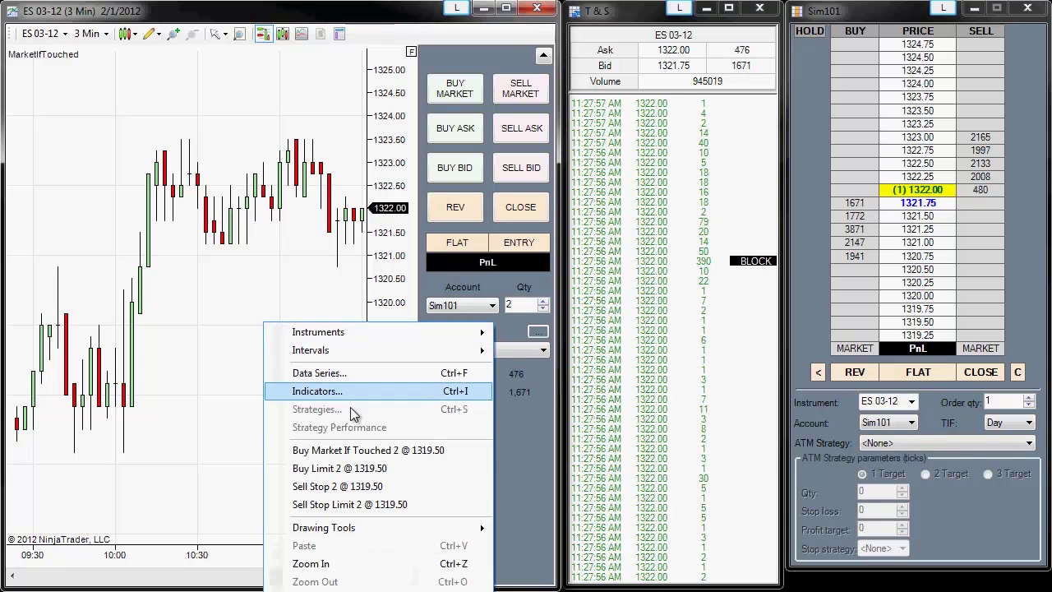
left_click(352, 450)
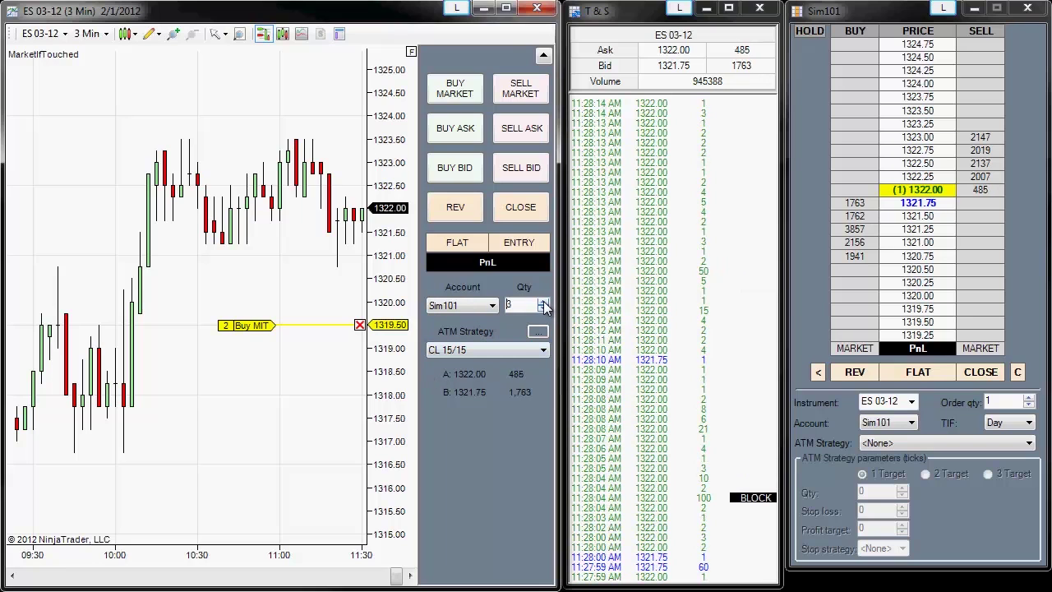
left_click(543, 310)
left_click(499, 354)
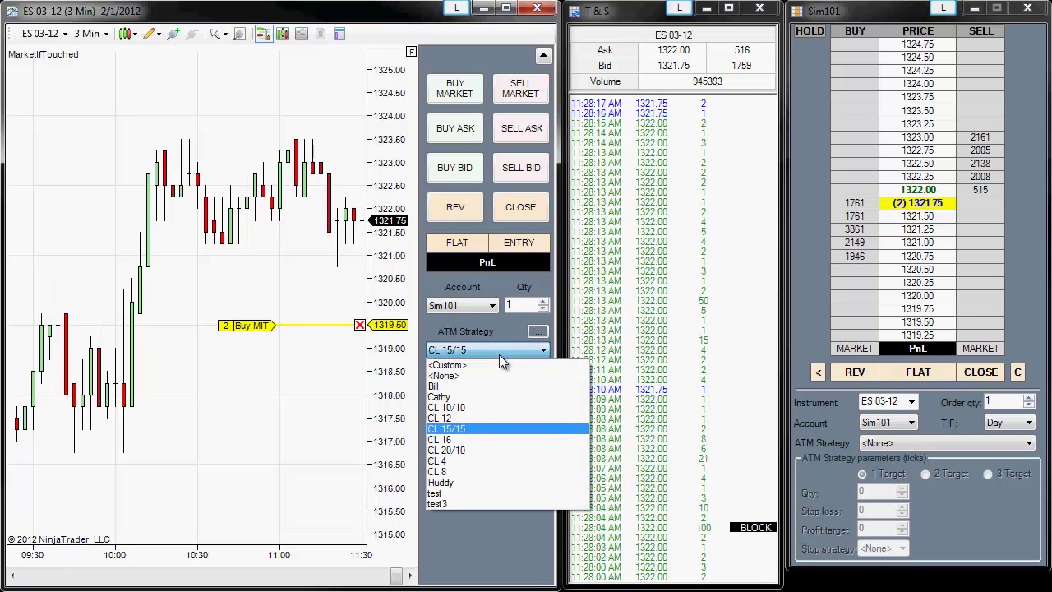
left_click(448, 408)
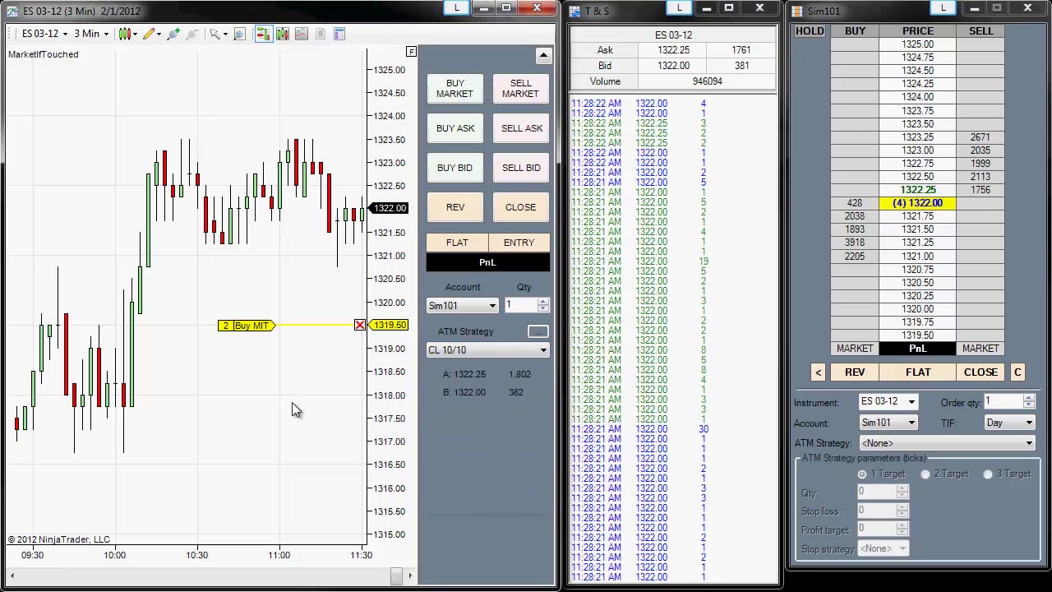
right_click(292, 403)
left_click(353, 575)
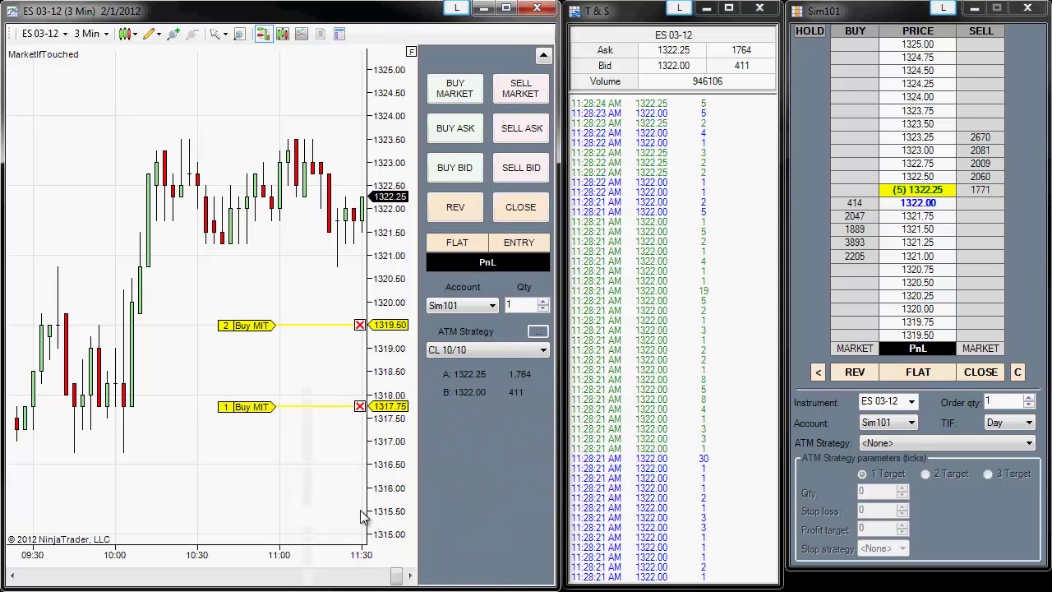
Lower the buy MIT orders to 1316.75 and about 1319.25, then cancel both.
mouse_move(251, 406)
left_mouse_down()
mouse_move(249, 452)
mouse_move(250, 384)
left_mouse_up()
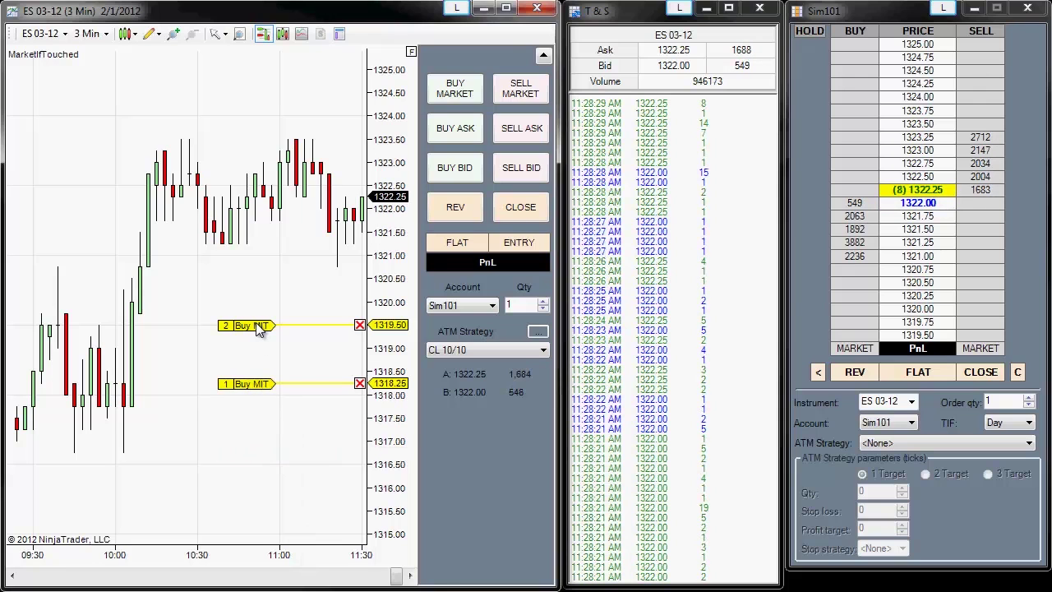
left_click_drag(259, 328, 261, 343)
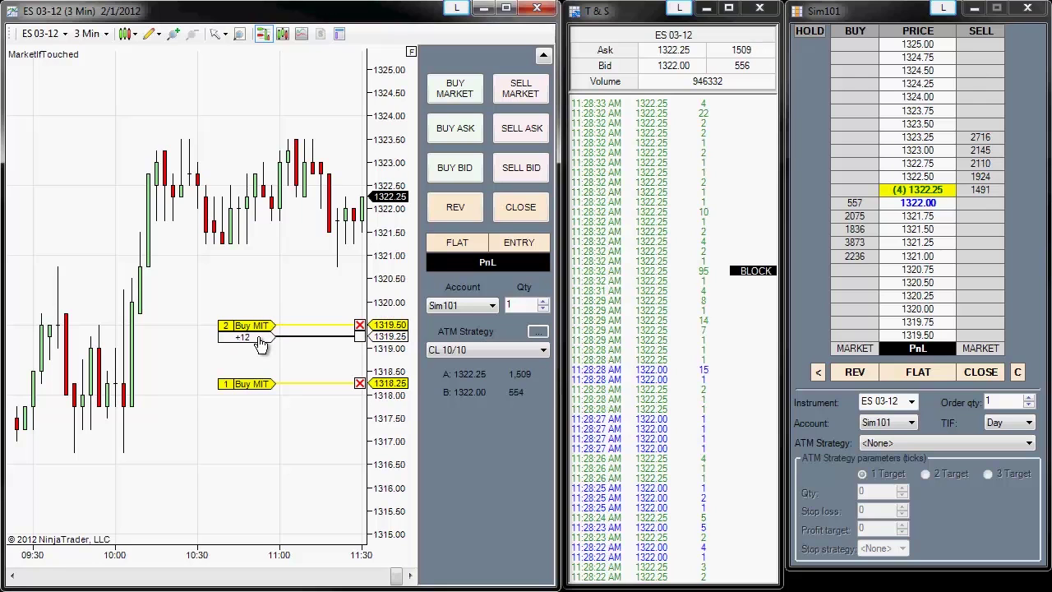
left_click_drag(259, 344, 261, 343)
left_click(498, 205)
Place a 1-lot sell MIT at 1323.50 and drag it down to 1322.50.
right_click(352, 151)
left_click(435, 281)
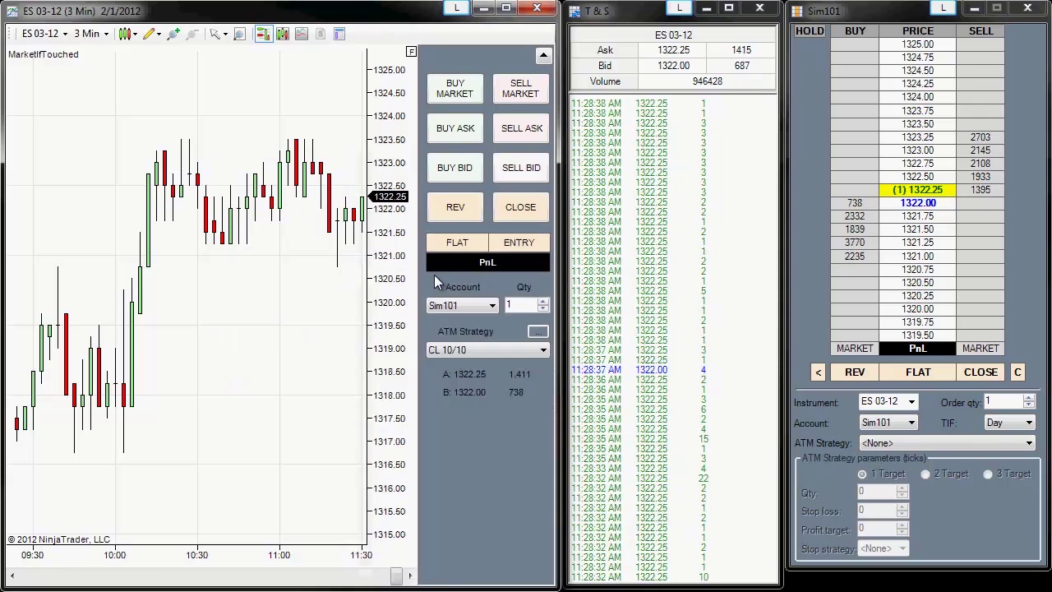
mouse_move(268, 140)
left_mouse_down()
mouse_move(271, 202)
mouse_move(267, 190)
left_mouse_up()
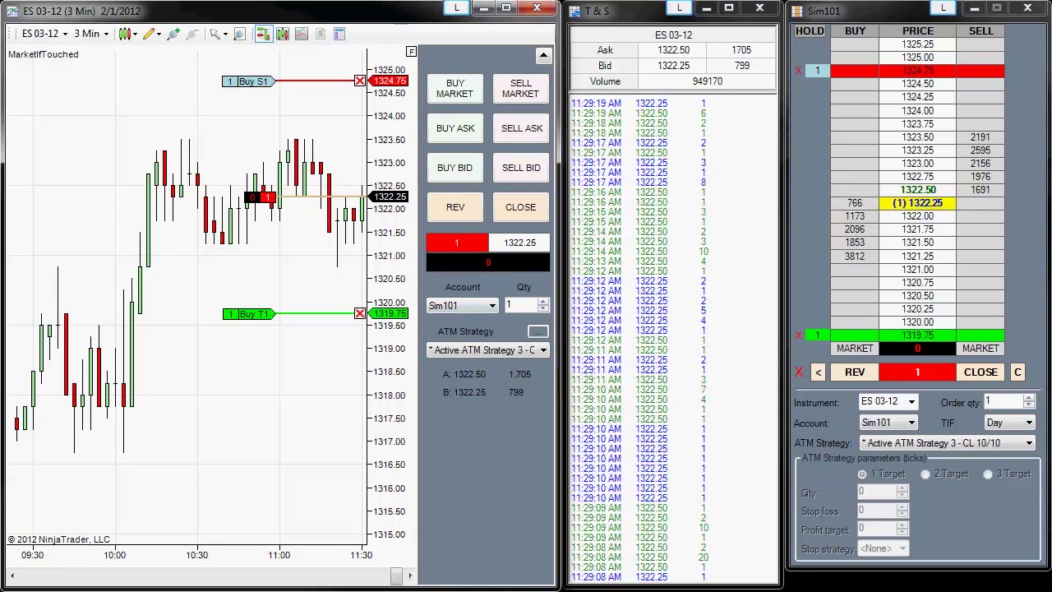
Move the orders window over the chart, widen its State column, and select the Buy Stop row.
left_click_drag(642, 64, 287, 53)
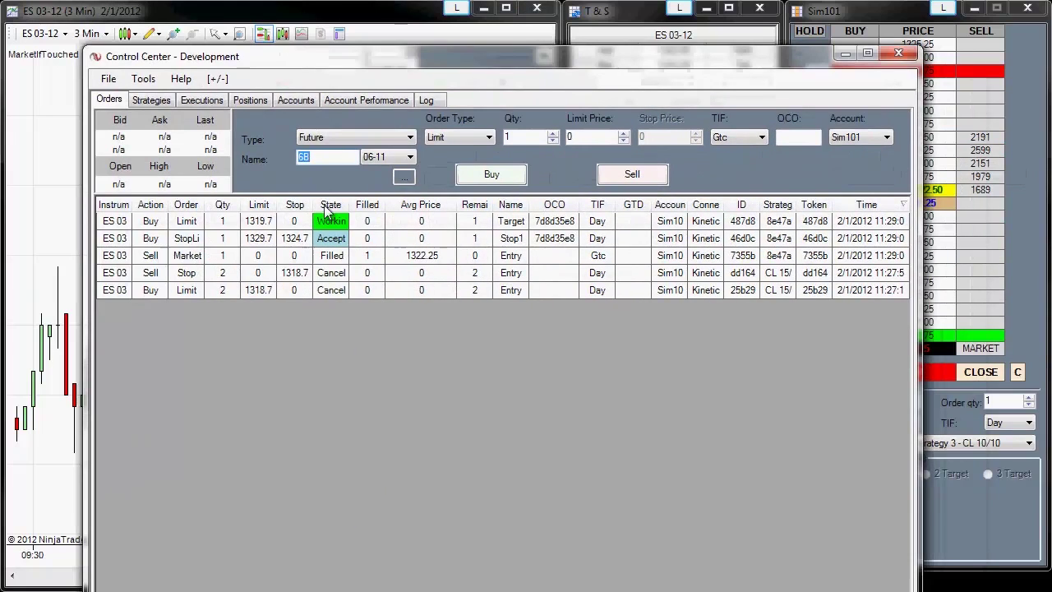
left_click_drag(349, 204, 456, 205)
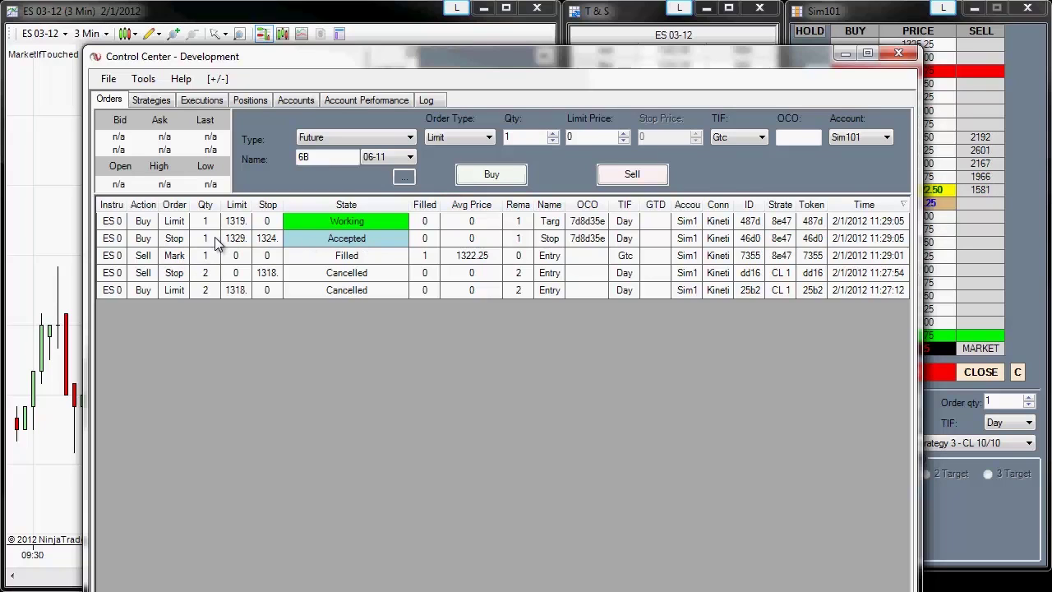
left_click(181, 239)
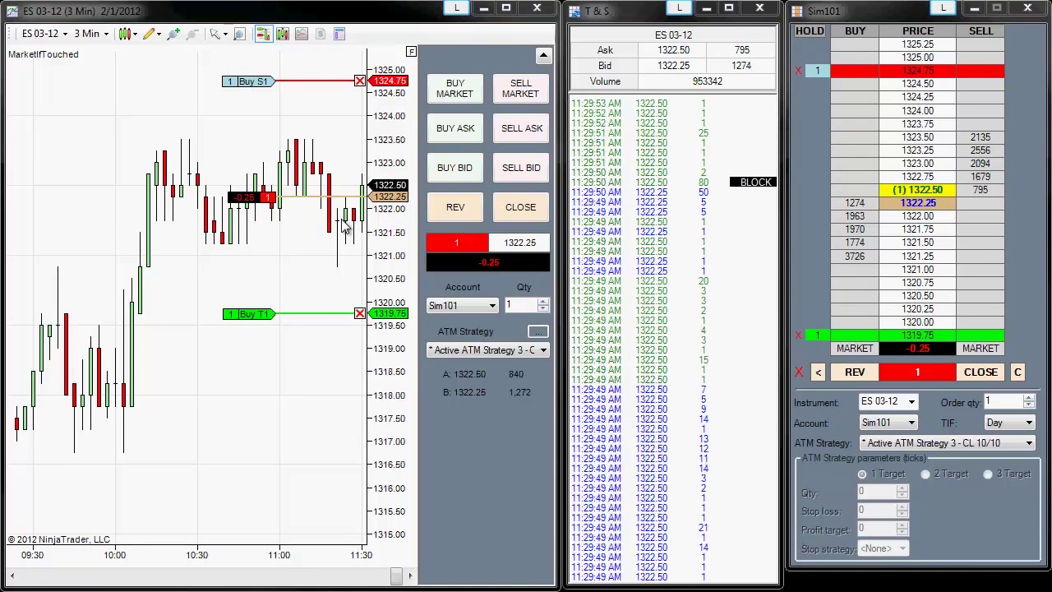
Flatten the 1-lot short, cancelling its 1324.75 stop and 1319.75 target.
left_click(531, 212)
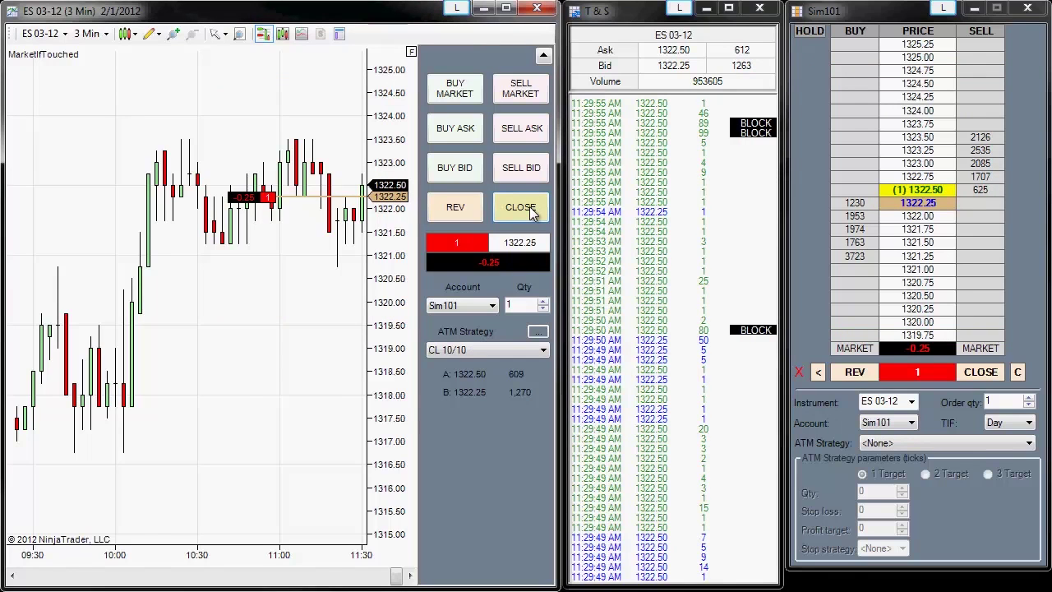